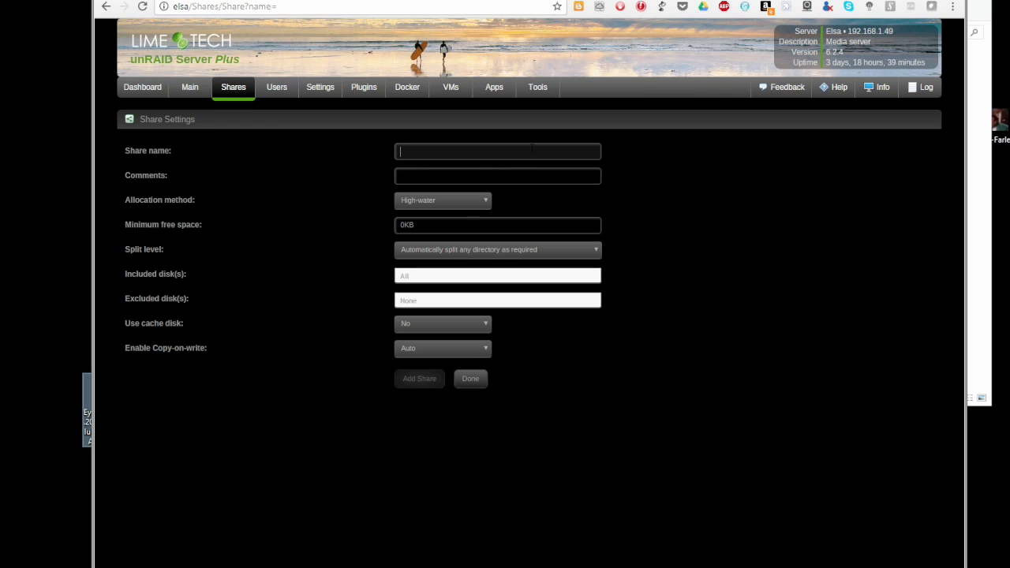
Create a share named TestWithCache with cache disk use set to Yes, and finish its share settings
text(Cache)
key(Tab)
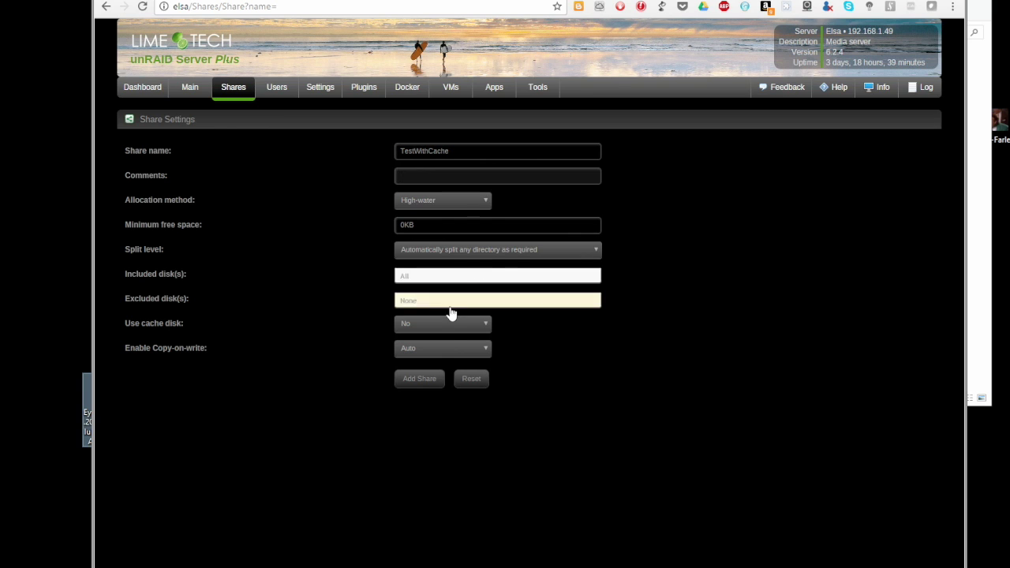
click(454, 331)
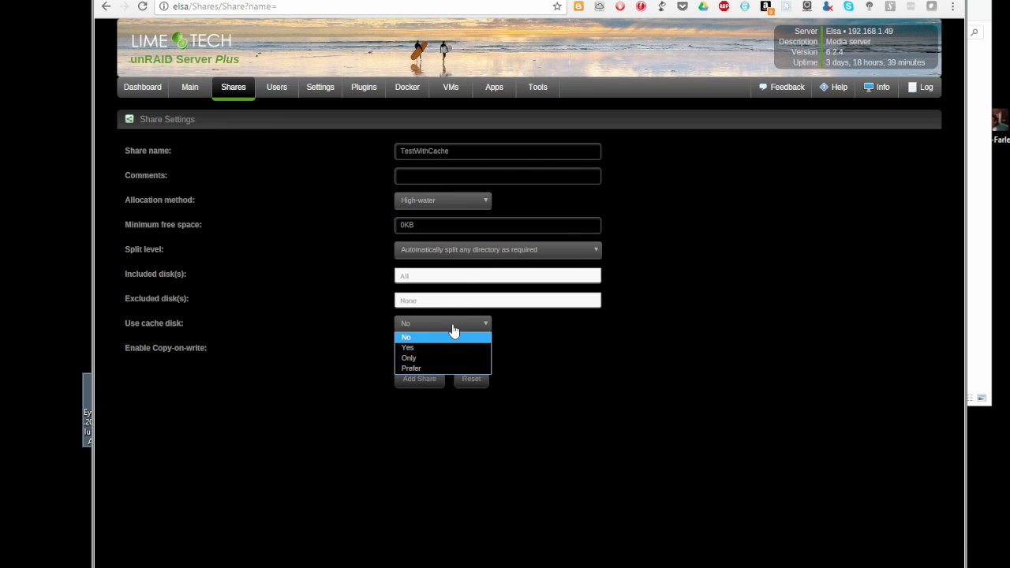
click(420, 348)
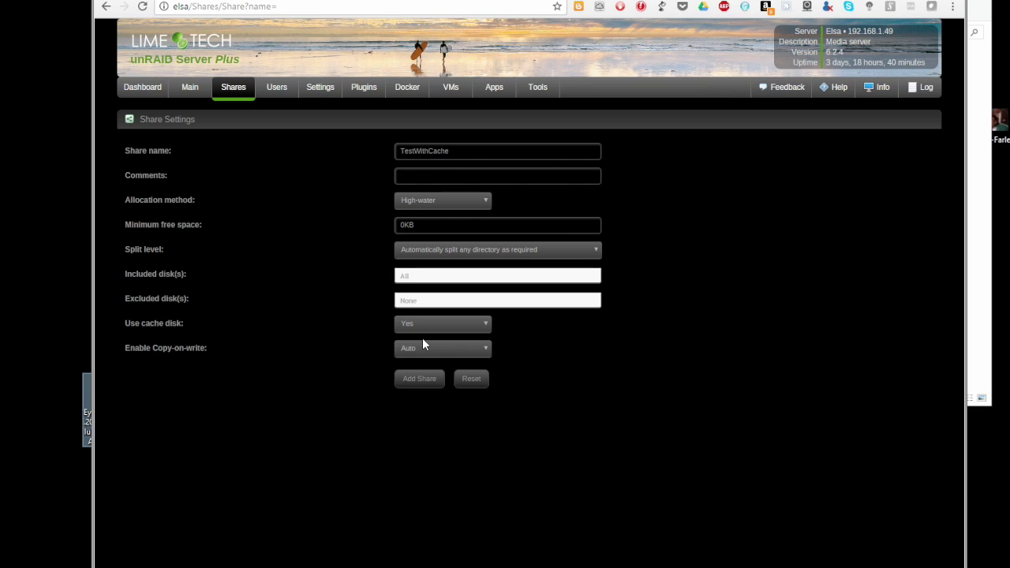
click(416, 380)
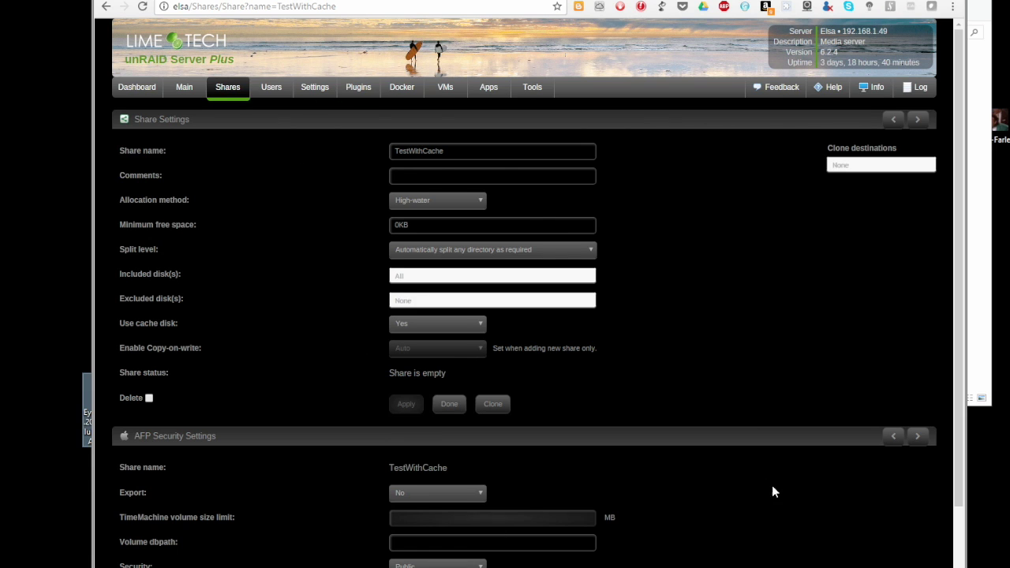
scroll(956, 523, down, 2)
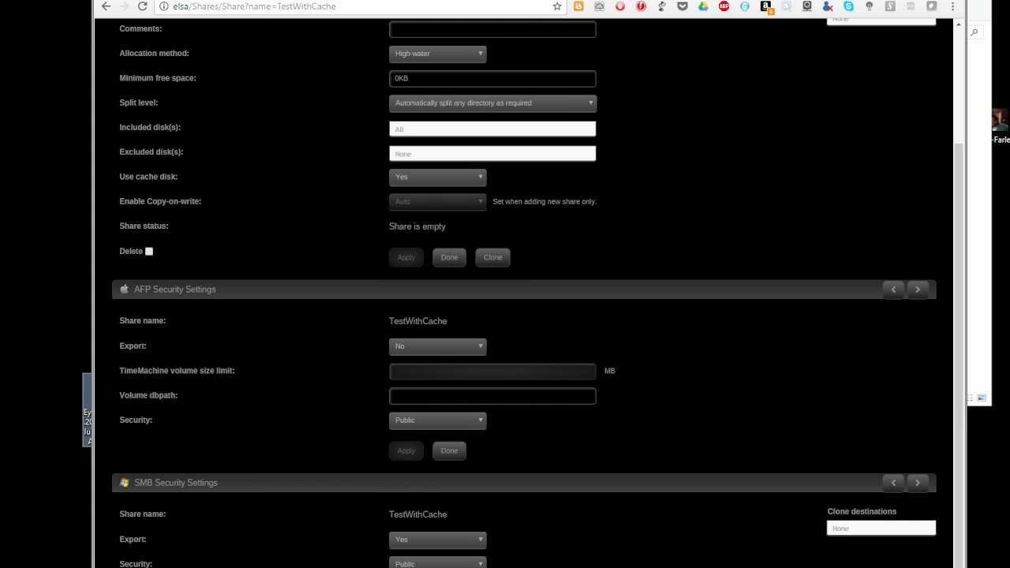
click(449, 451)
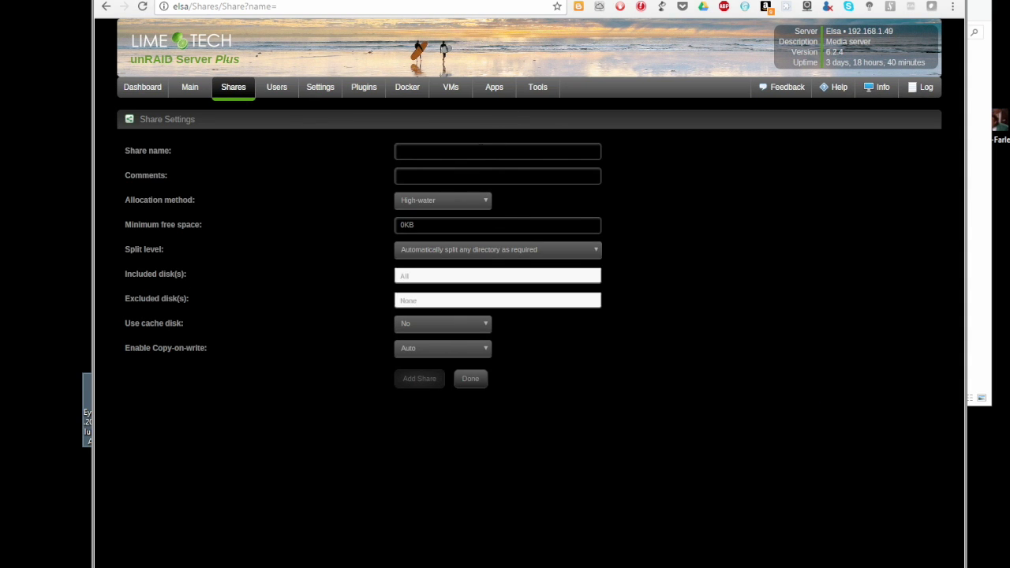
Create a share named TestWithoutCache with default settings, leaving cache disk use at No, and finish its share settings
text(Tes)
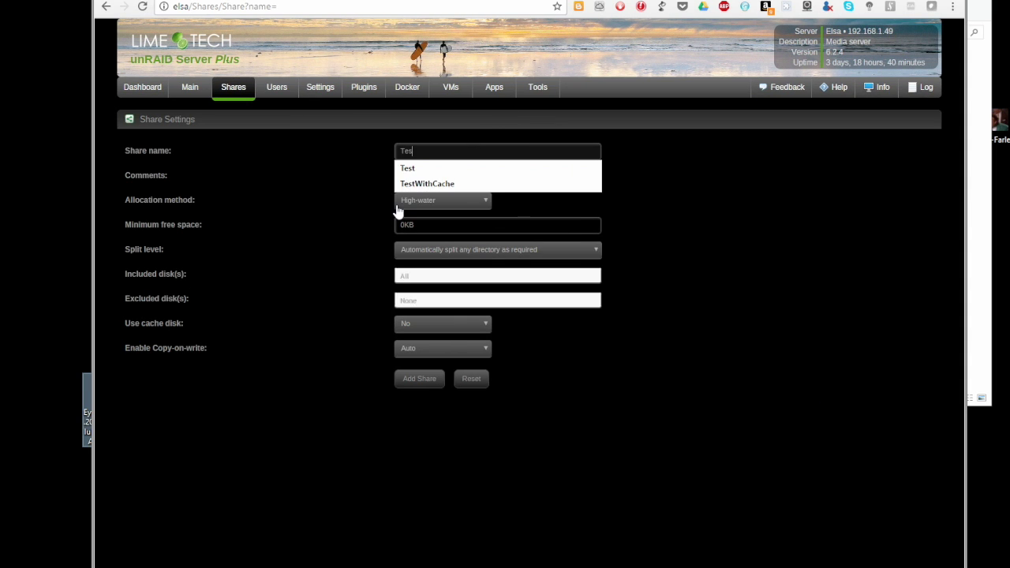
text(tWithoutCache)
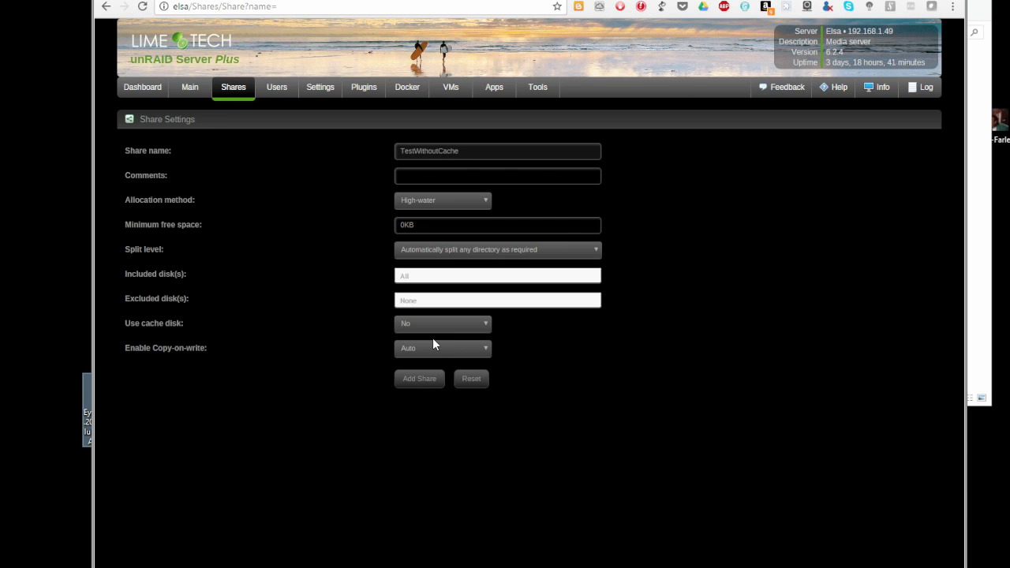
click(426, 384)
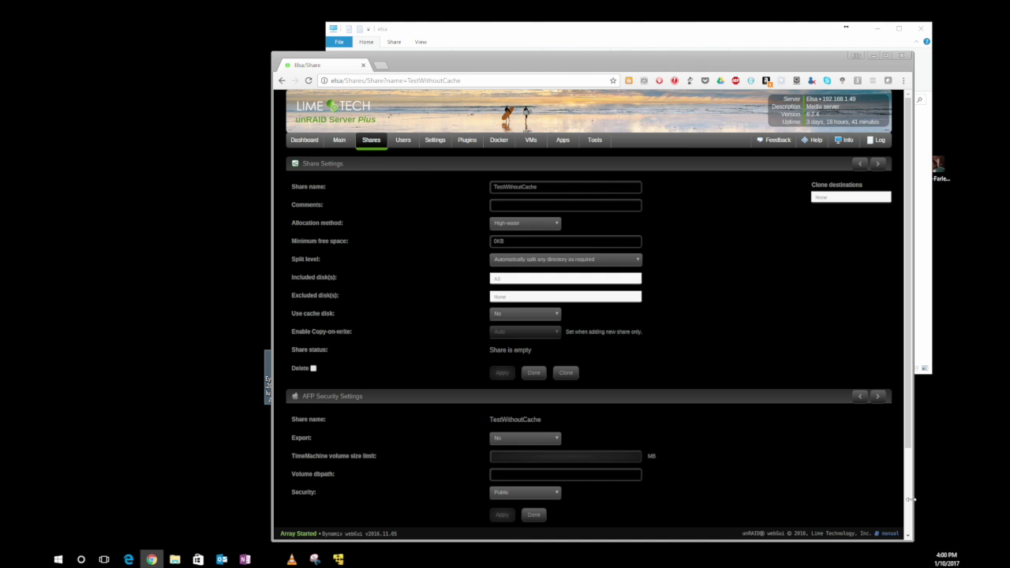
scroll(911, 503, down, 3)
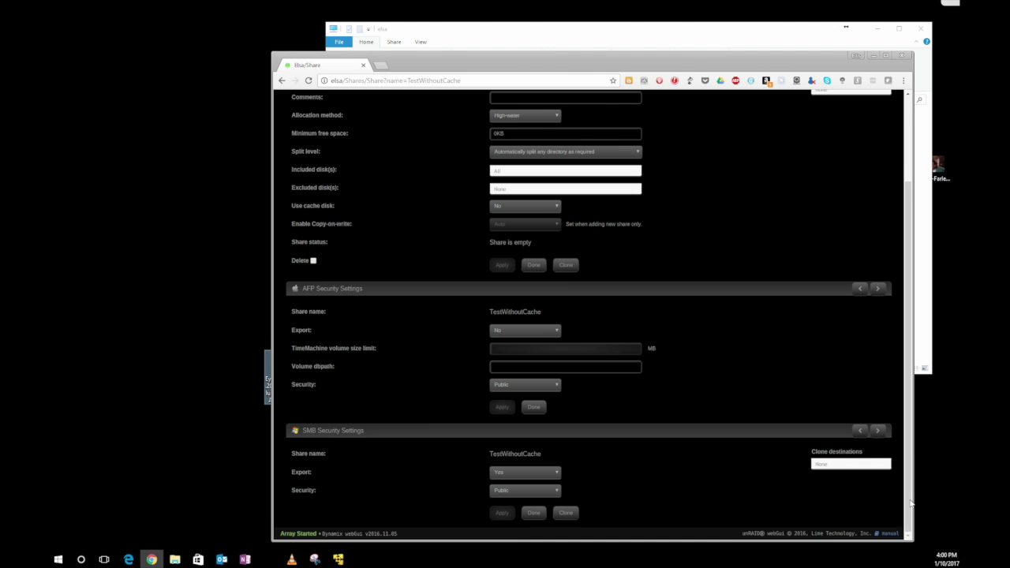
click(534, 513)
Switch to File Explorer and open the network share \\elsa\TestWithCache
click(874, 56)
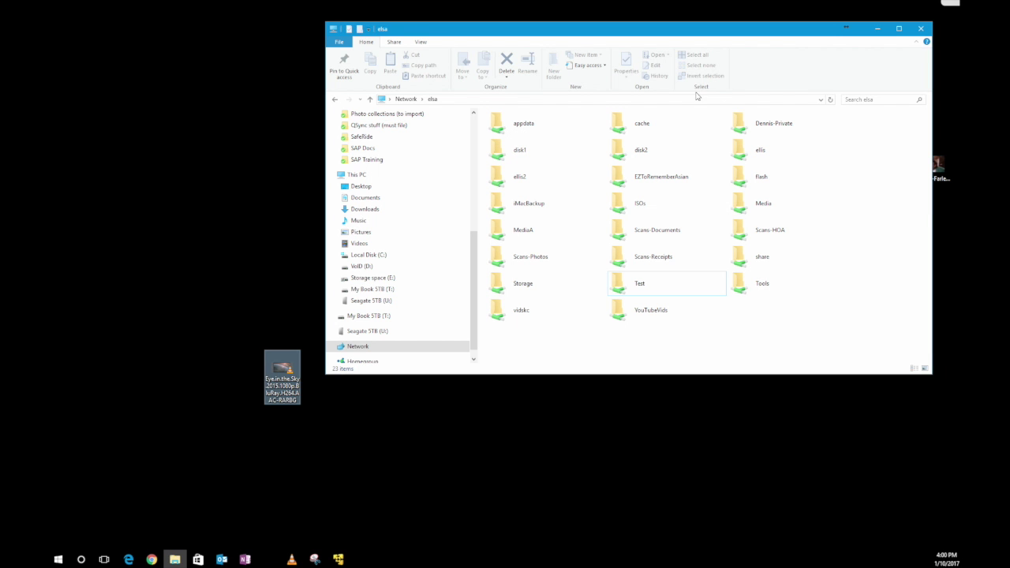
click(624, 101)
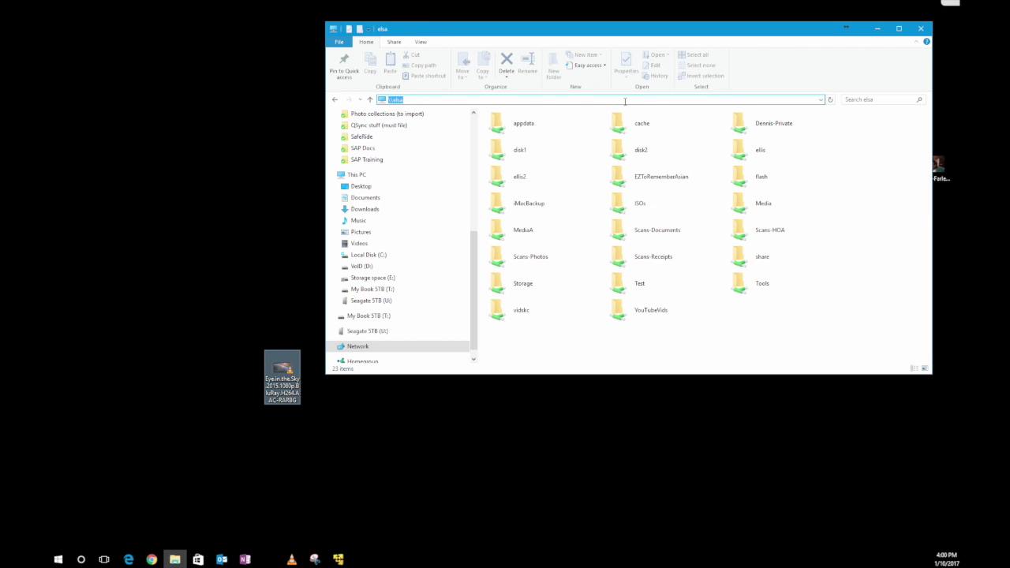
click(621, 101)
text(\)
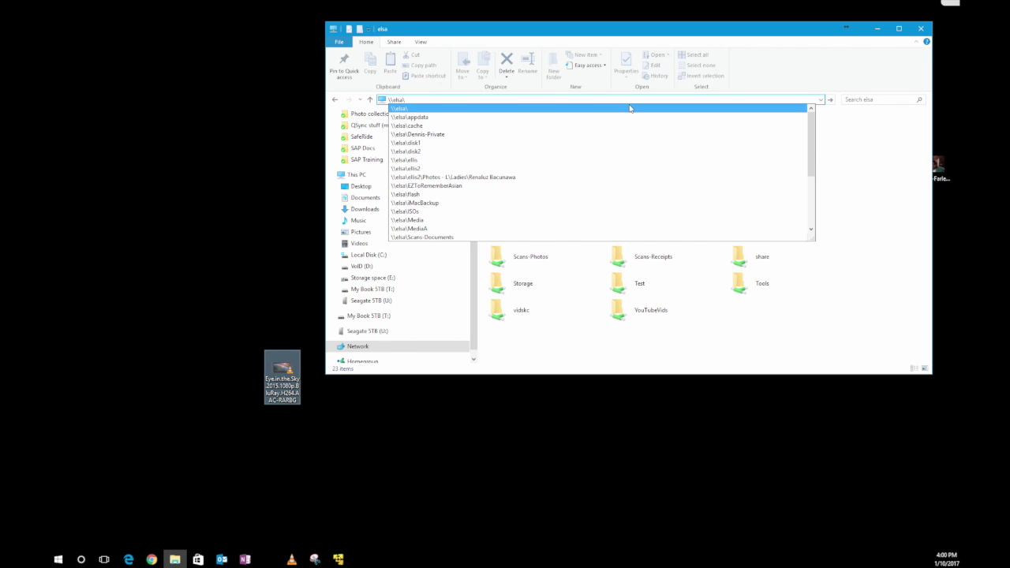
text(test)
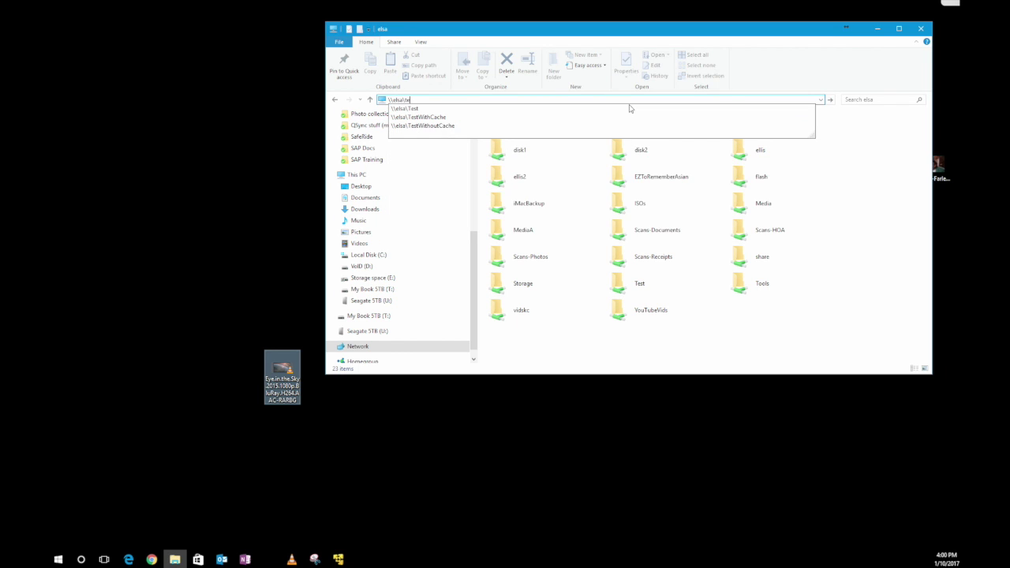
key(Down)
key(Down)
key(Return)
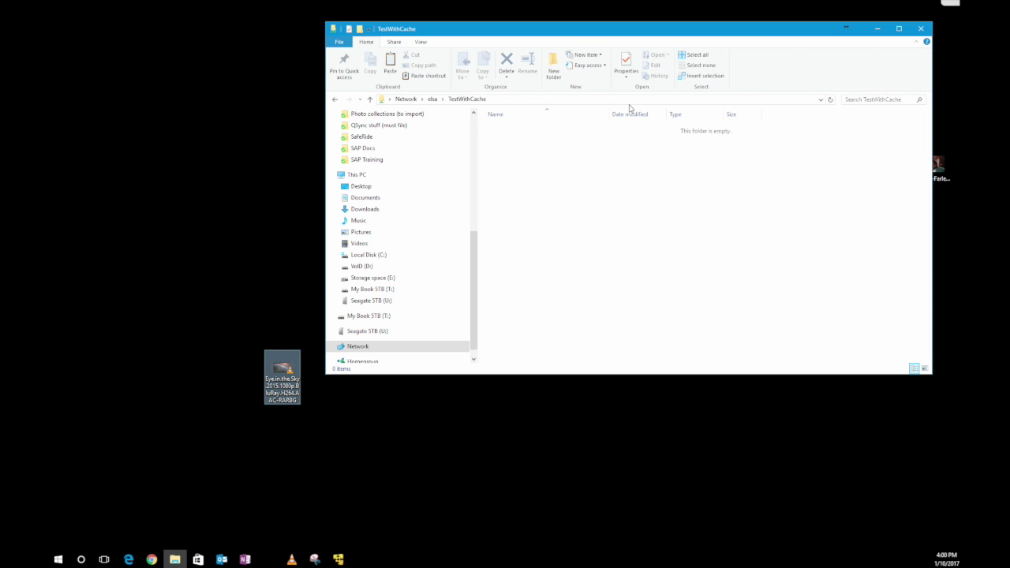
Open a second File Explorer window, place it below the first, and show \\elsa\TestWithoutCache in it
key(ctrl+n)
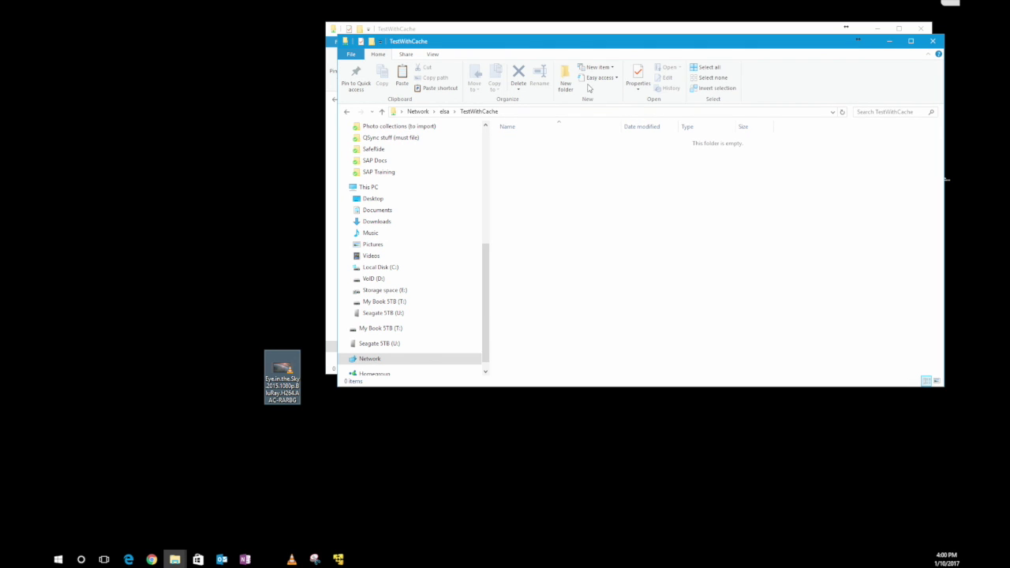
drag(565, 48, 561, 219)
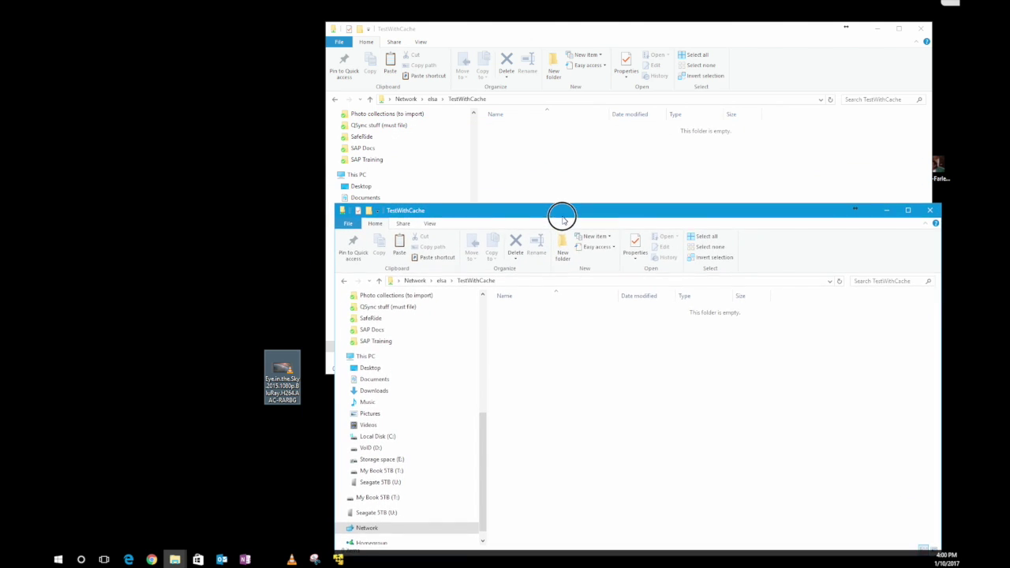
click(521, 282)
click(521, 281)
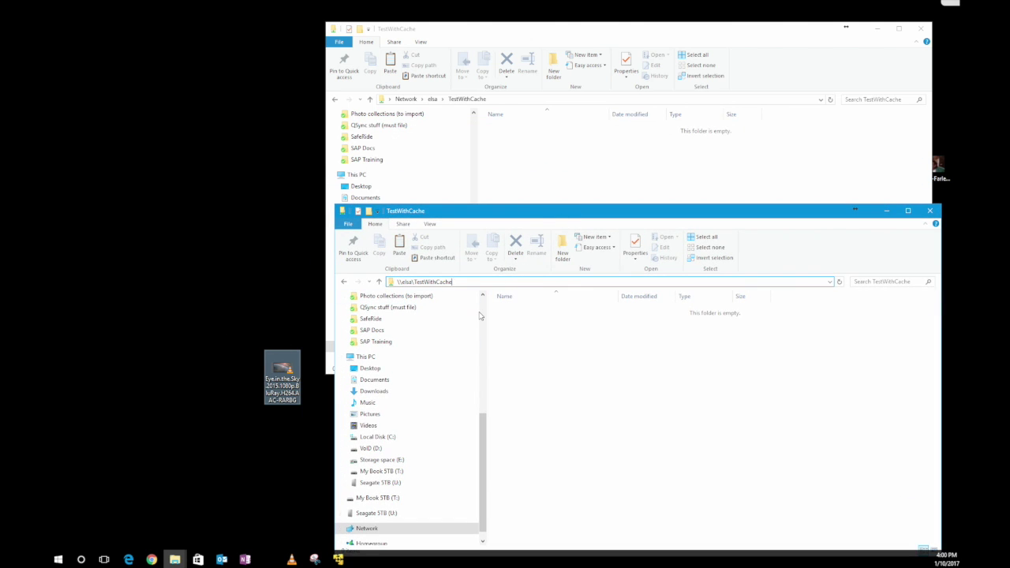
key(BackSpace)
key(BackSpace)
key(BackSpace)
key(BackSpace)
key(BackSpace)
key(BackSpace)
text(houtCache)
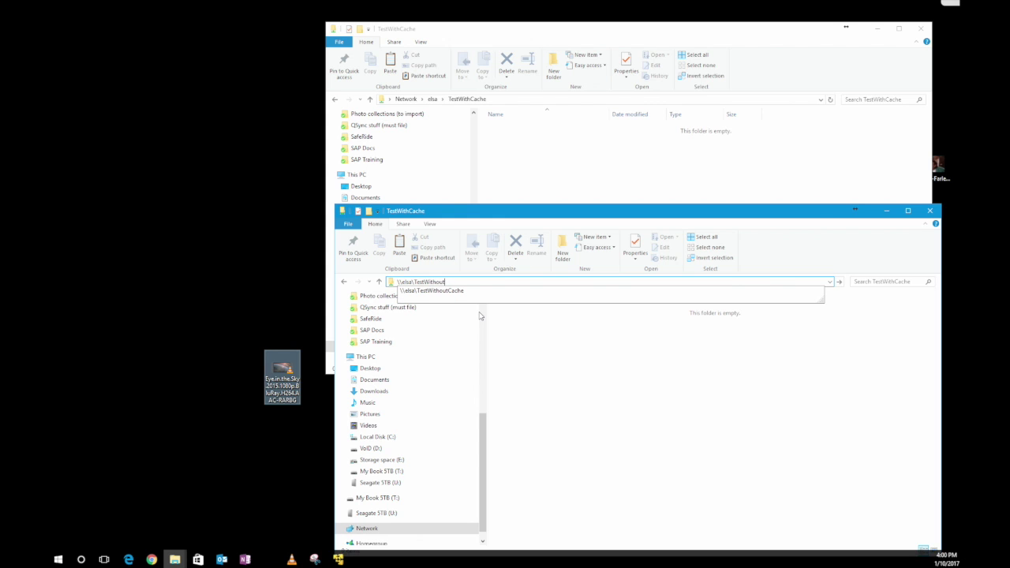
key(Return)
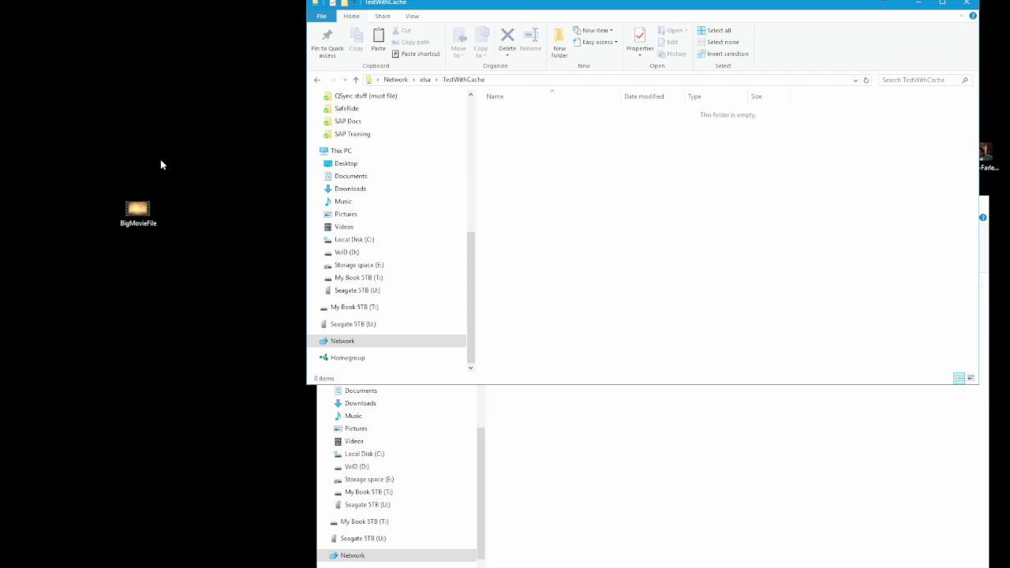
Check the file size of BigMovieFile on the desktop in its properties
click(142, 205)
right_click(142, 204)
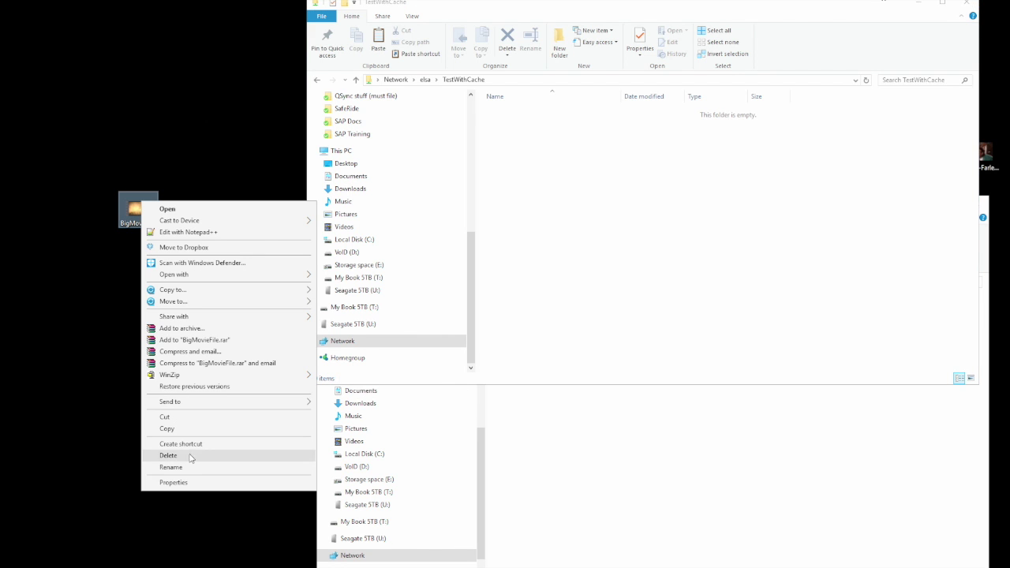
click(201, 485)
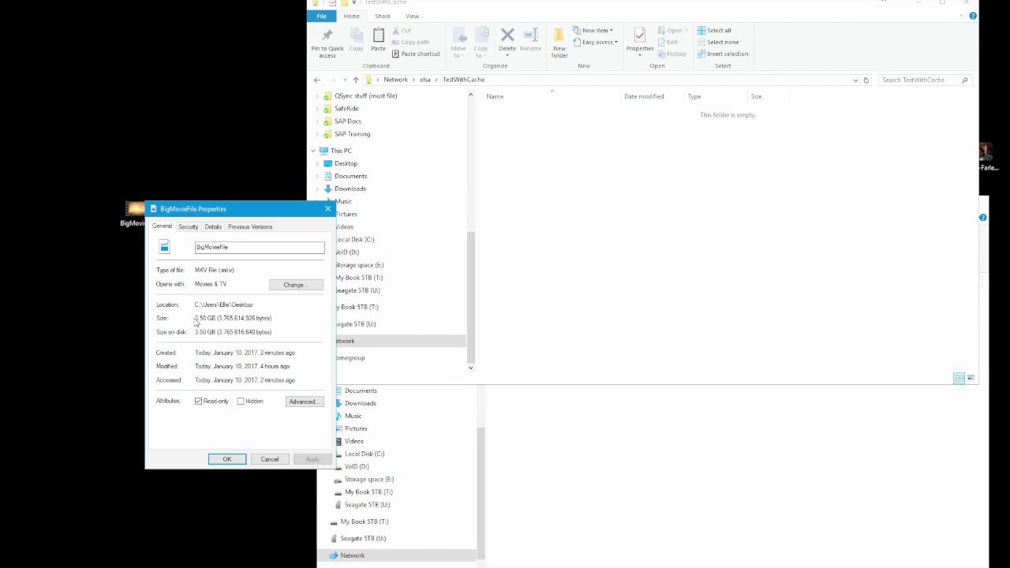
click(214, 323)
drag(214, 321, 194, 318)
click(269, 459)
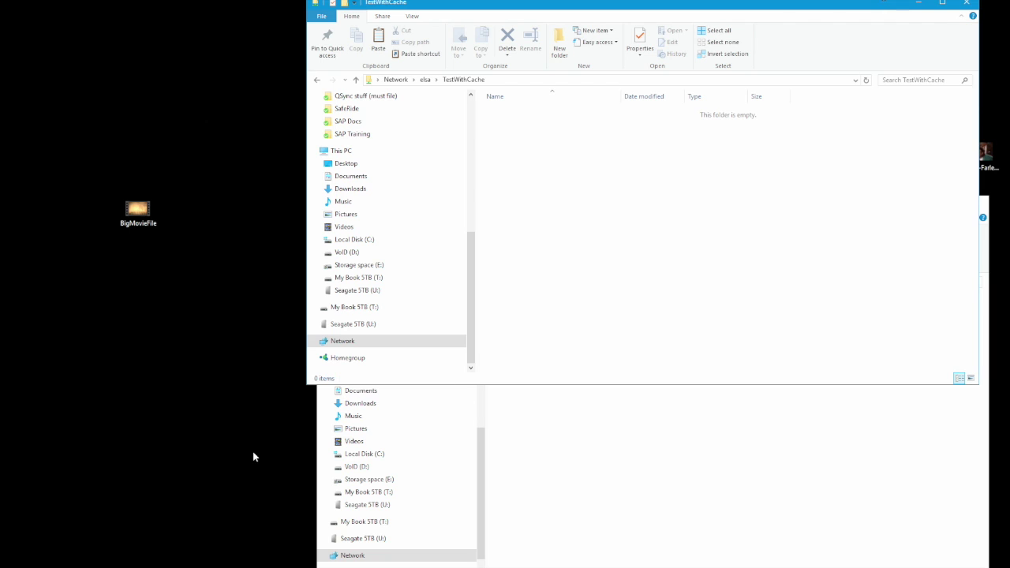
Copy BigMovieFile from the desktop into the TestWithCache share, and copy it into the TestWithoutCache share as well
click(672, 195)
drag(133, 207, 615, 170)
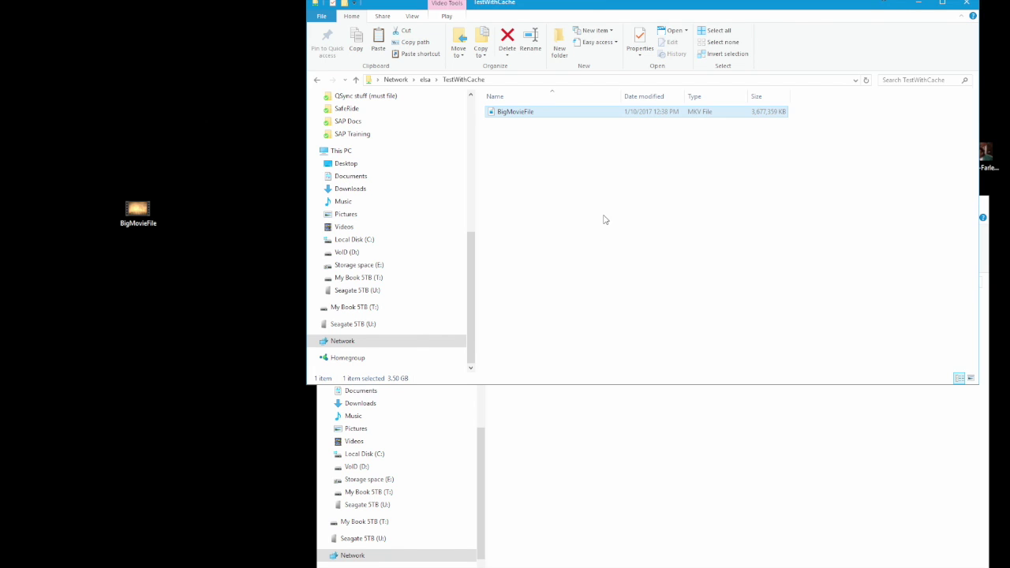
click(635, 537)
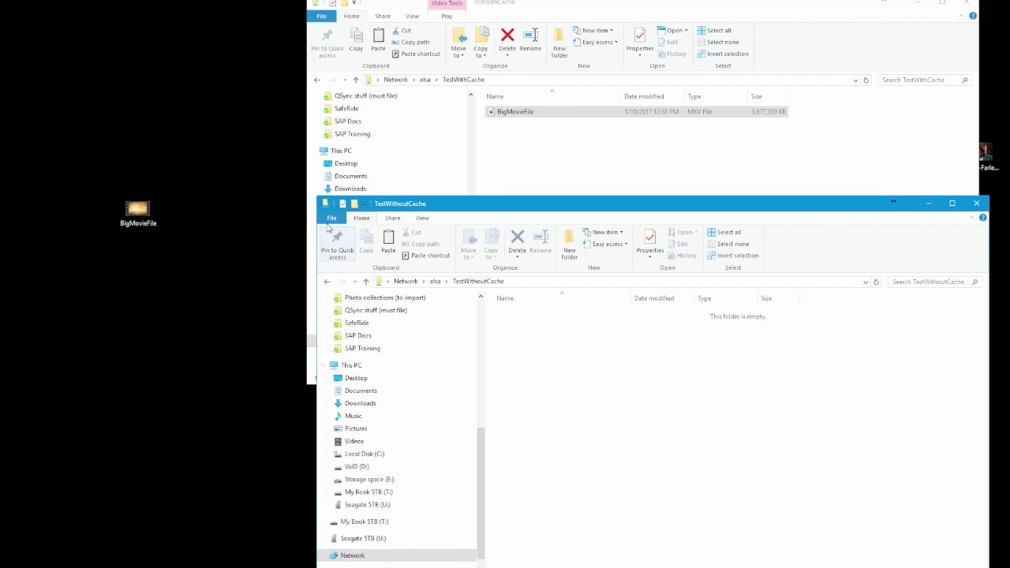
drag(139, 212, 638, 491)
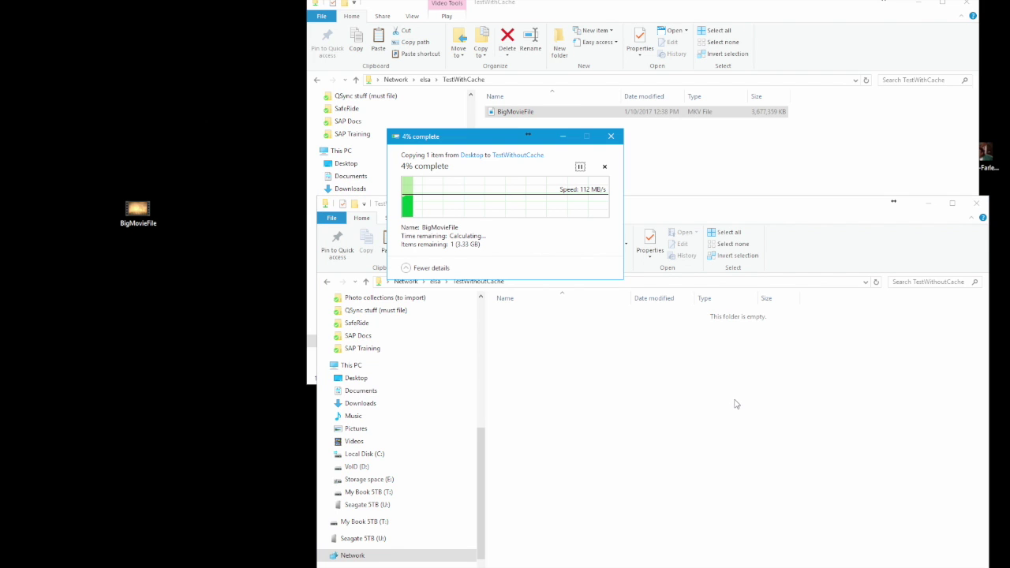